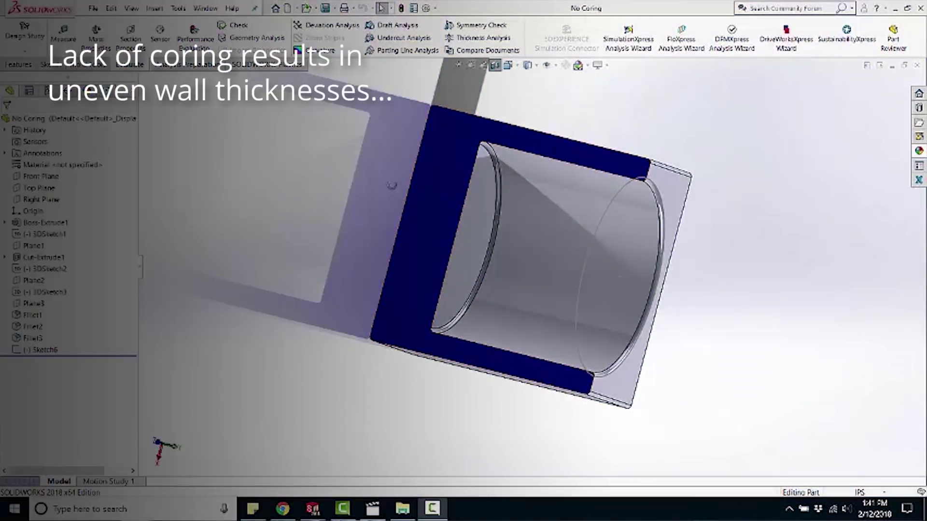
Orbit the sectioned block to a near end-on view, then turn the section view off.
middle_drag(430, 181, 385, 221)
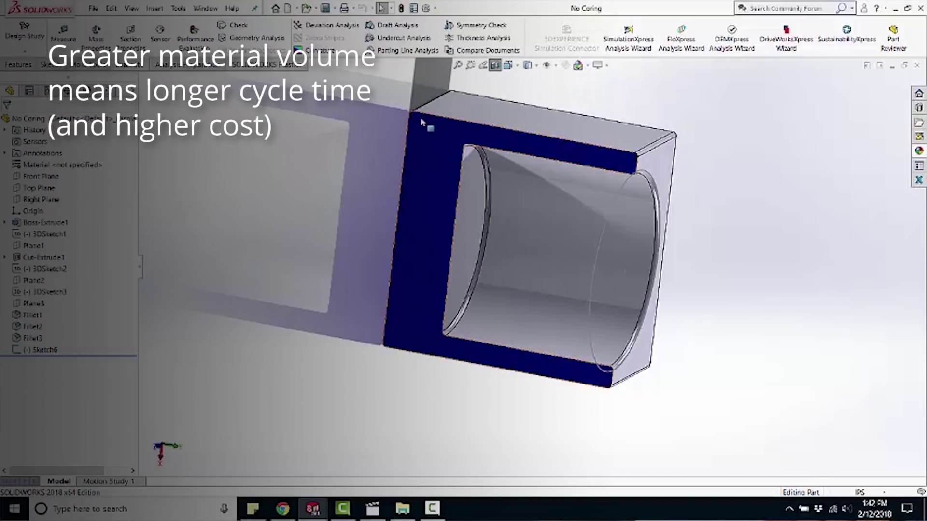
middle_drag(505, 111, 496, 68)
click(496, 67)
Orbit the cored box to show its circular face and set the isometric view.
middle_drag(491, 152, 569, 144)
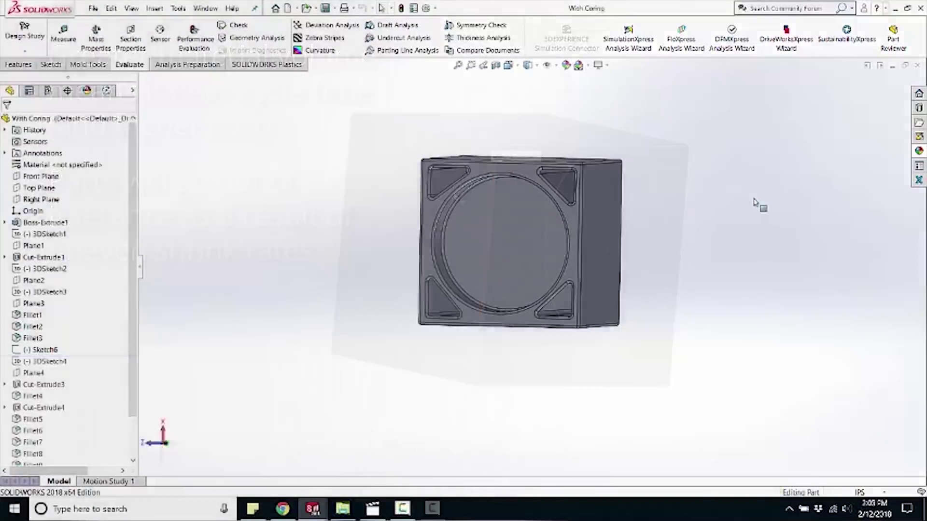
middle_drag(759, 204, 711, 196)
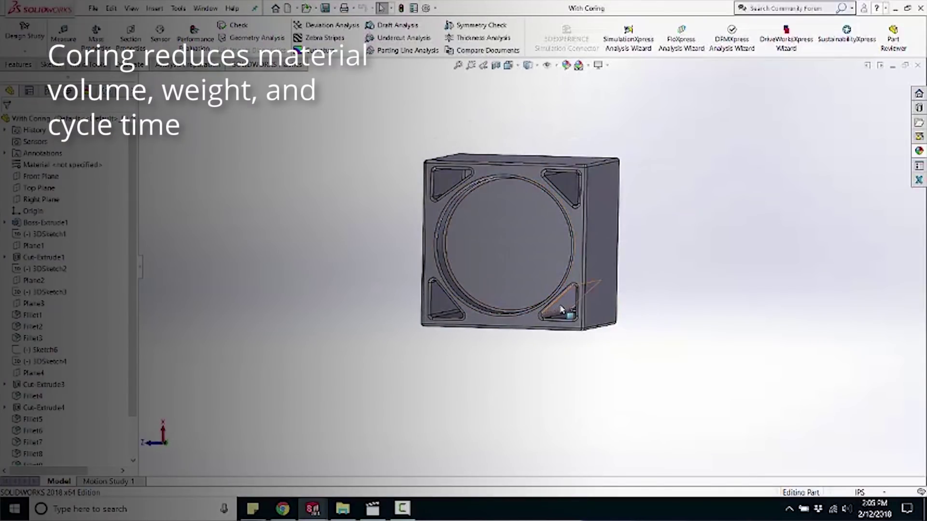
key(ctrl+7)
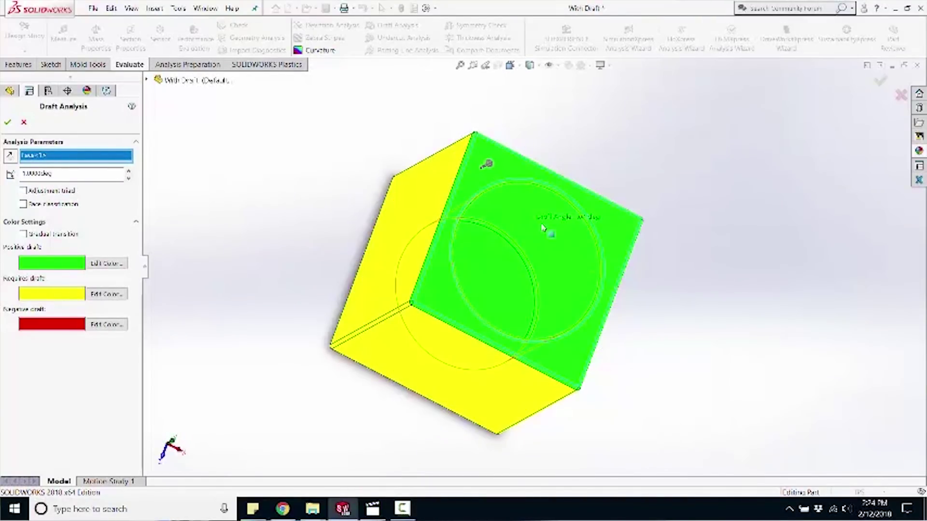
Orbit the With Draft part to inspect the draft colours on its other faces.
middle_drag(653, 281, 644, 240)
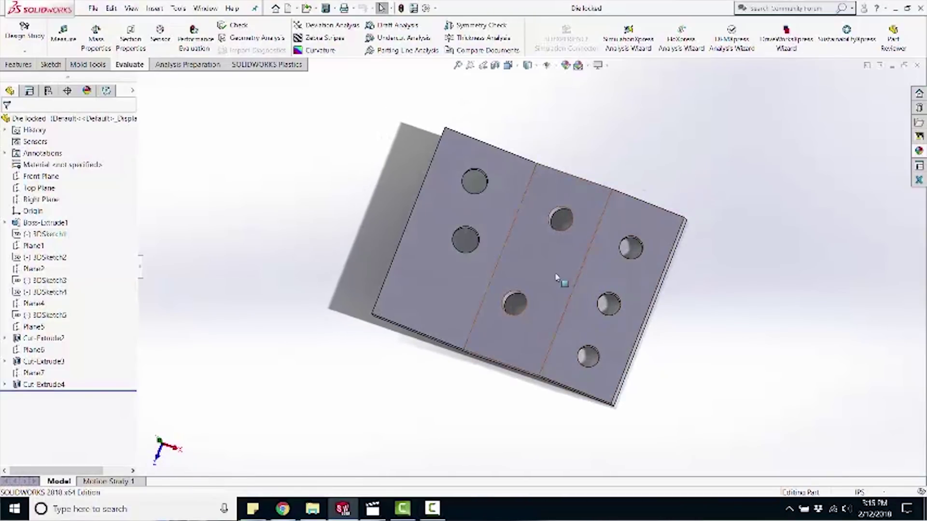
Run a draft analysis referenced to the plate's middle face and tilt it to see the holes.
click(550, 266)
click(385, 28)
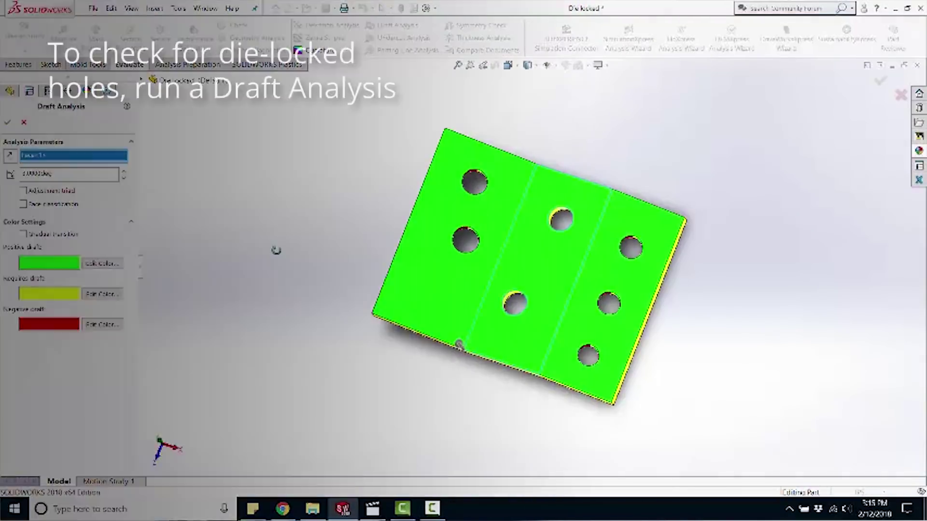
middle_drag(275, 250, 268, 175)
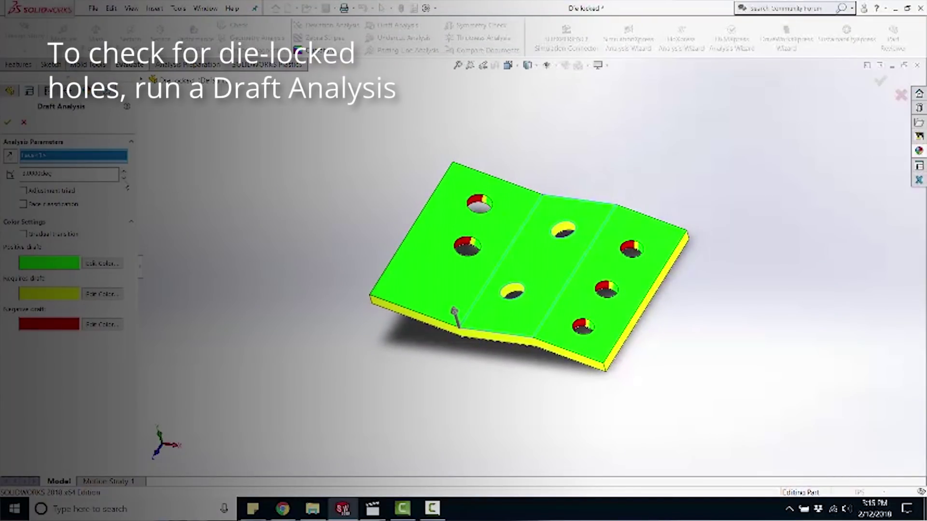
middle_drag(285, 222, 285, 236)
Orbit the plate to inspect the top-left and right-hand holes' draft colours.
mouse_move(639, 250)
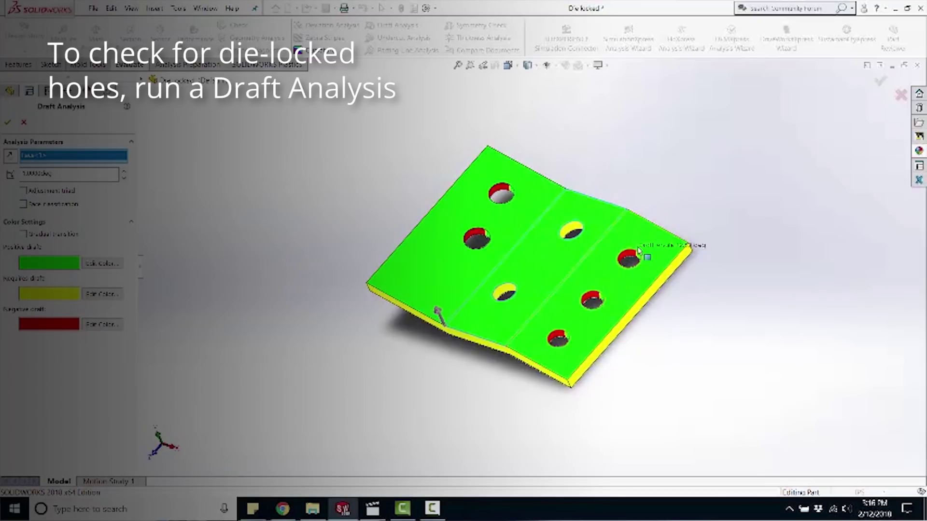
middle_drag(639, 249, 482, 176)
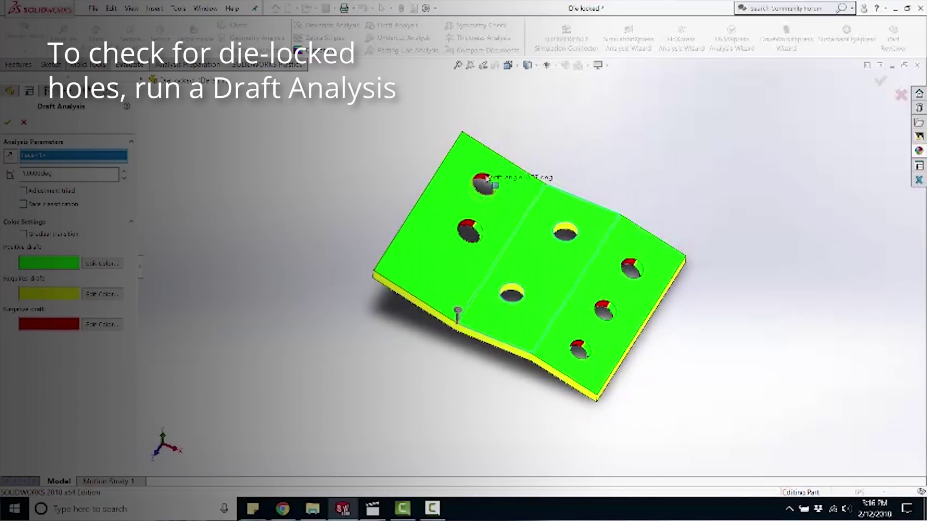
middle_drag(476, 254, 458, 310)
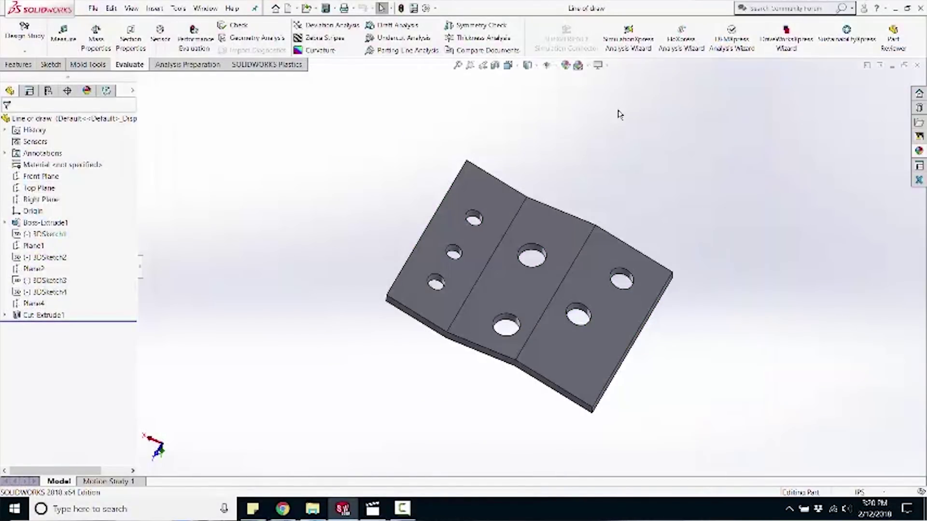
Use the Line of draw plate's middle face as draft reference and tilt to check the hole colours.
click(561, 242)
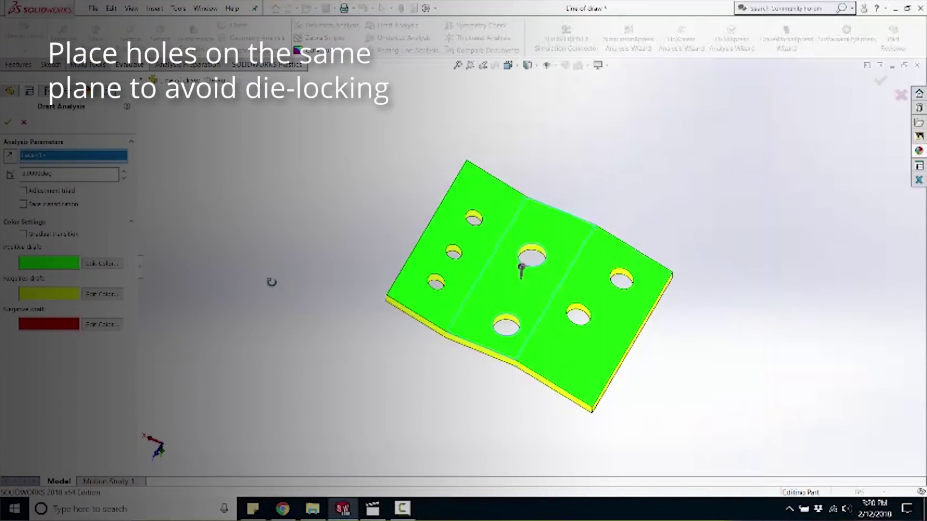
middle_drag(271, 276, 279, 309)
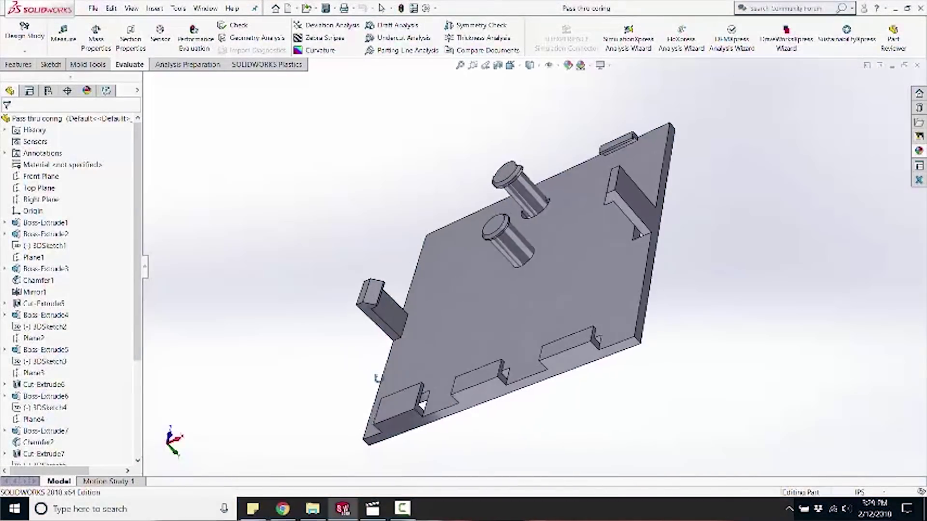
Zoom and orbit the Pass thru coring plate to look under the latches at its edge.
scroll(394, 327, down, 5)
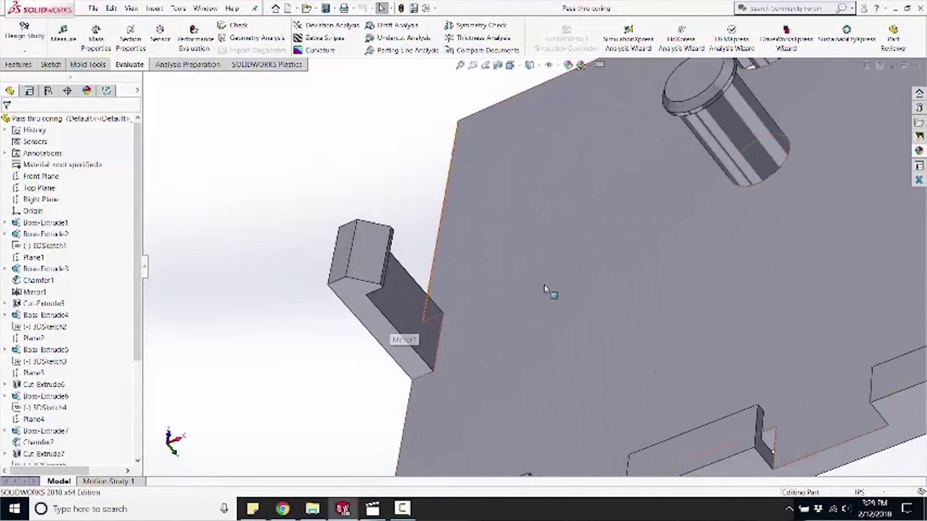
middle_drag(547, 289, 393, 250)
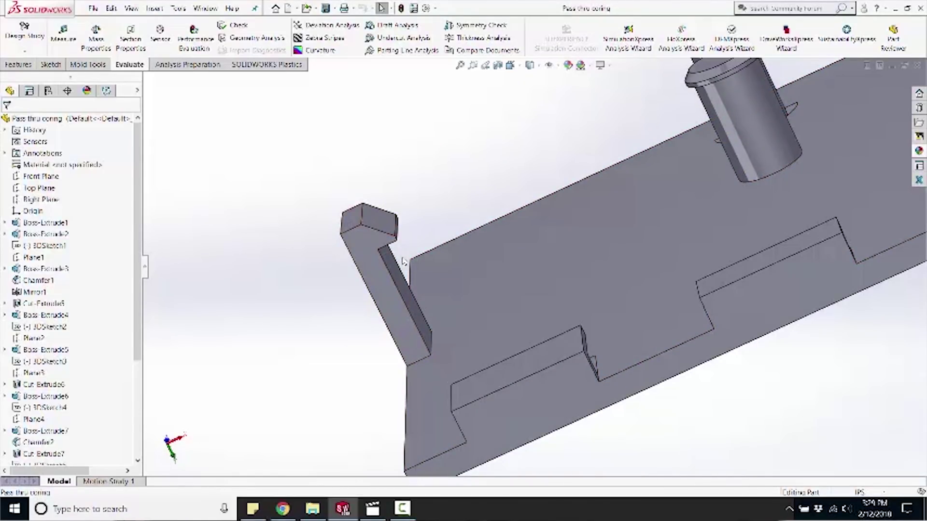
scroll(456, 227, up, 2)
middle_drag(454, 239, 446, 242)
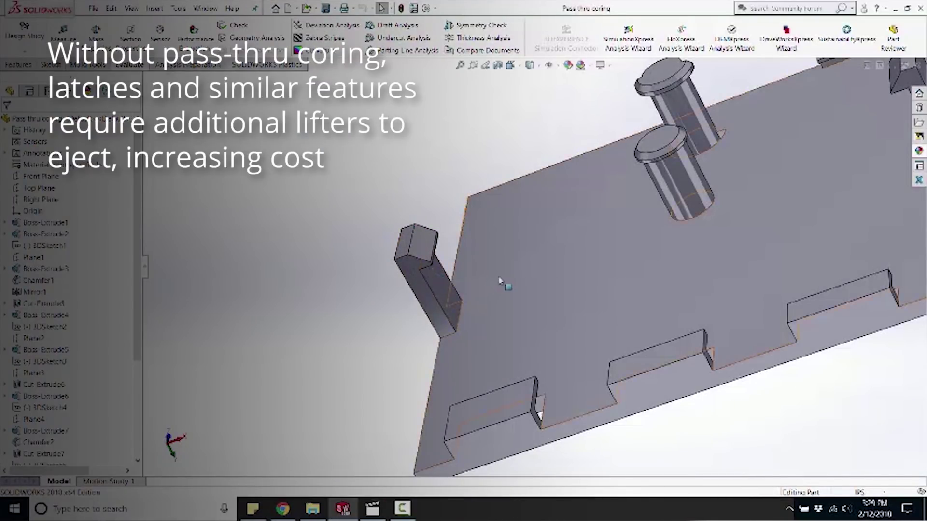
scroll(502, 275, up, 4)
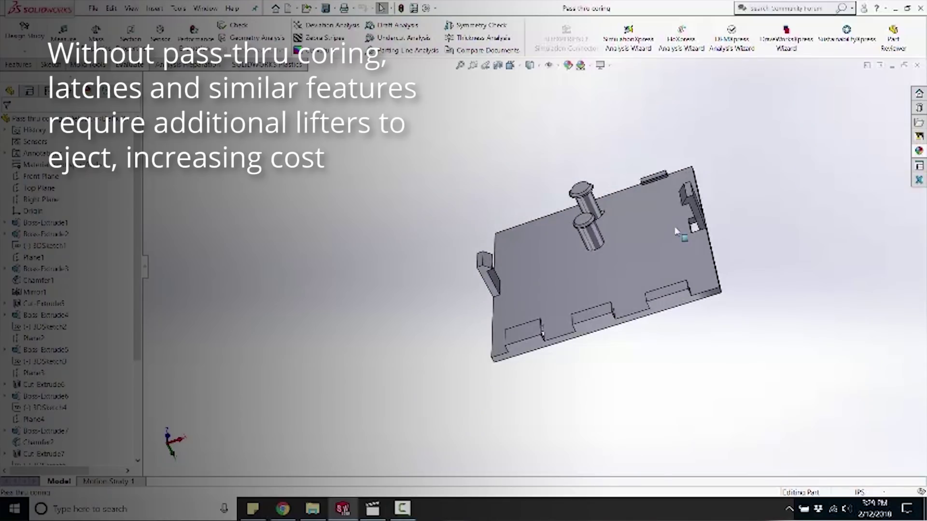
scroll(676, 232, down, 8)
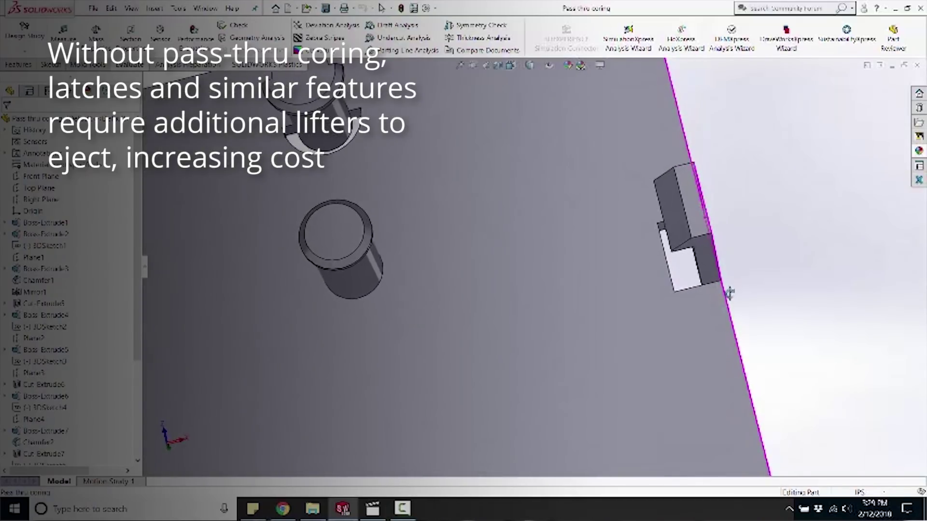
middle_drag(728, 314, 688, 187)
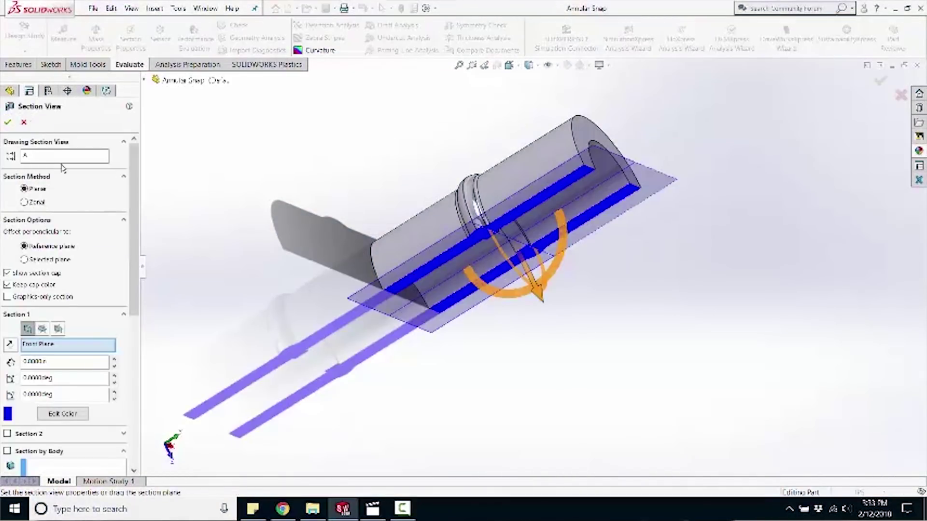
Apply the section cut to the Annular Snap part and turn it to see the snap groove side-on.
click(8, 122)
middle_drag(492, 296, 488, 186)
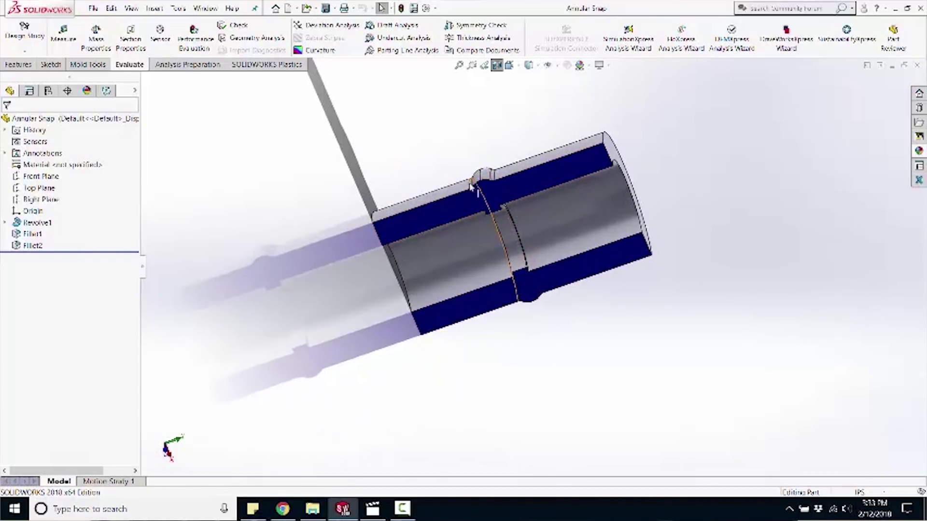
middle_drag(473, 187, 524, 150)
Zoom and orbit the sectioned part to an angled view, then remove the section cut.
scroll(526, 165, down, 2)
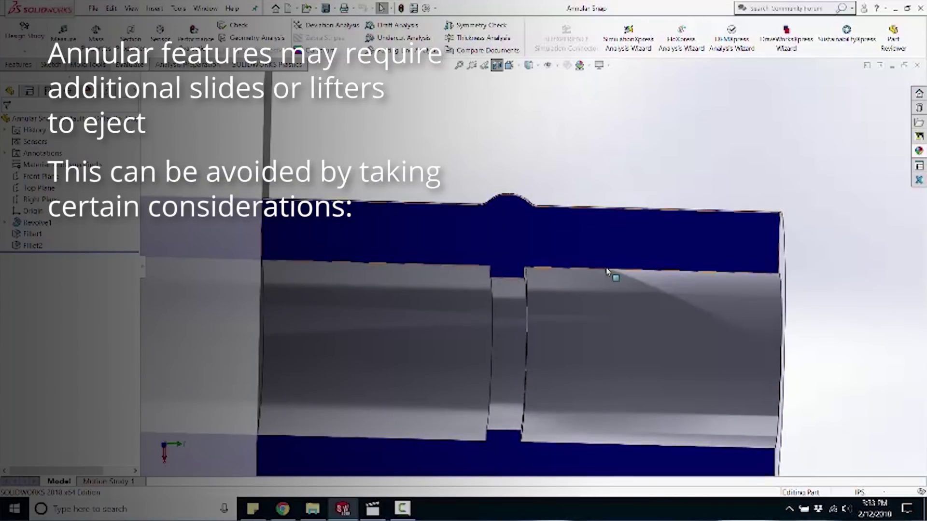
scroll(611, 274, up, 1)
middle_drag(632, 375, 539, 448)
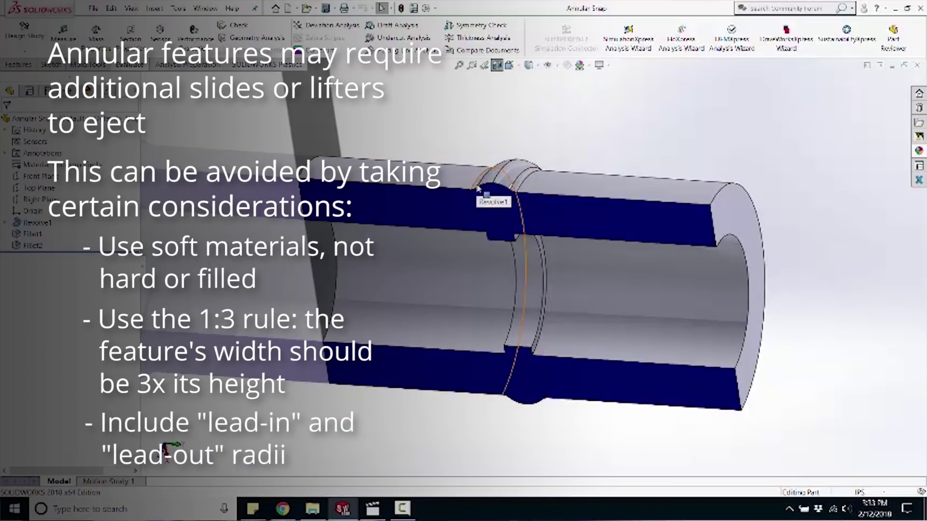
click(496, 67)
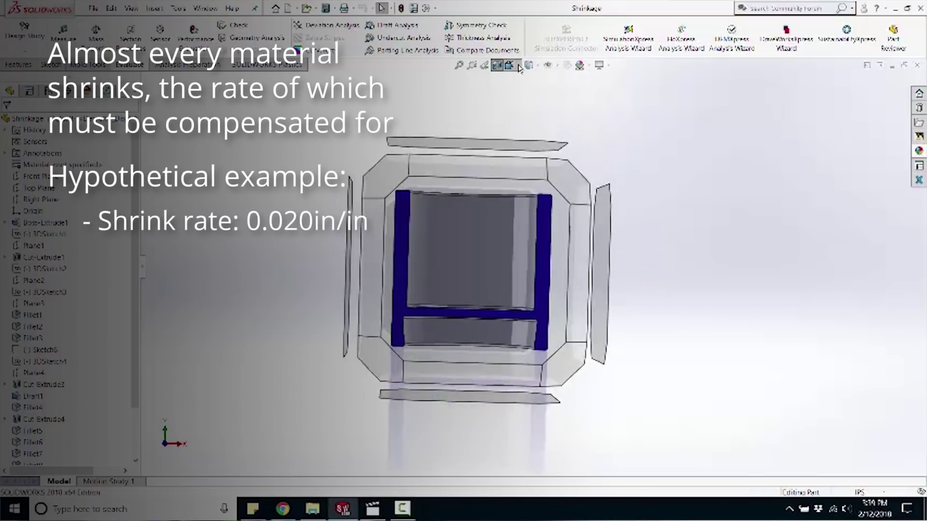
Show the Shrinkage part in Front view, fitted to the window.
click(518, 67)
click(560, 79)
click(372, 304)
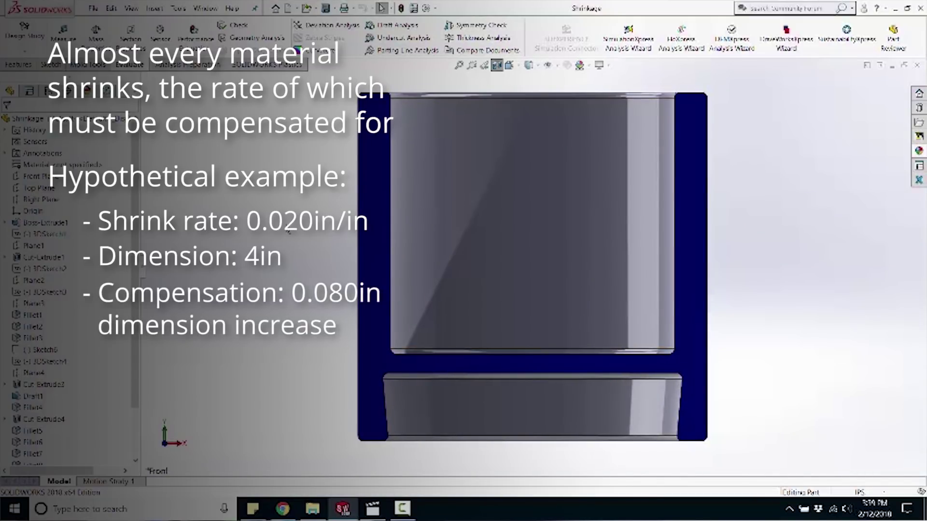
key(f)
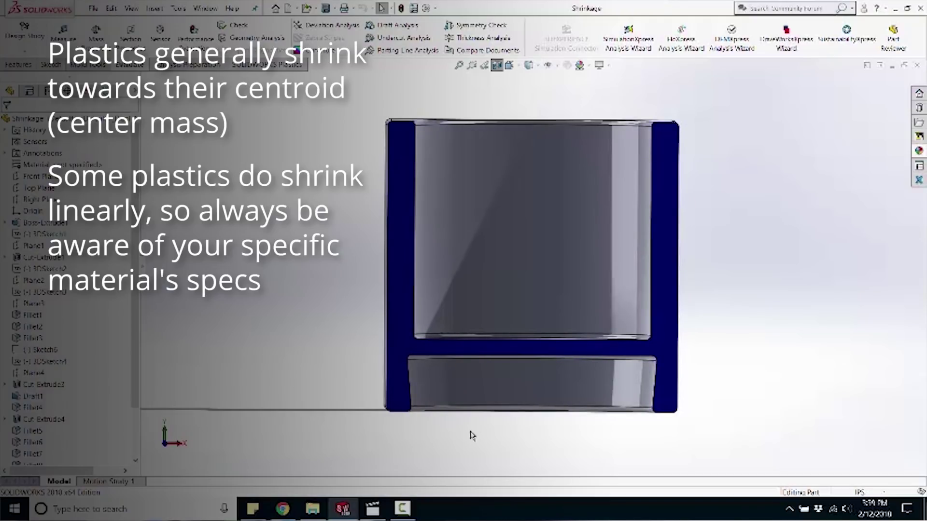
Orbit the part, apply a section view, then rotate and zoom into the cut's lower corner.
middle_drag(747, 388, 748, 297)
middle_drag(595, 153, 604, 358)
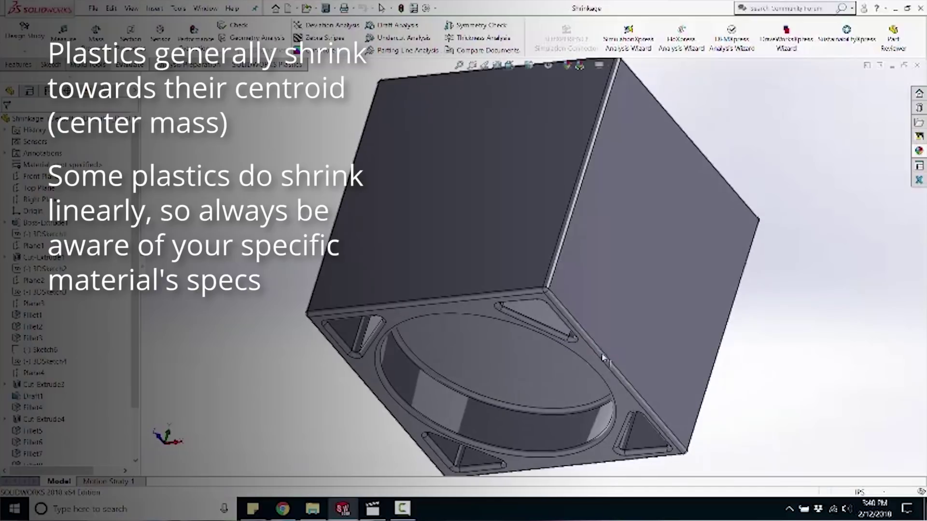
click(498, 65)
middle_drag(555, 208, 587, 227)
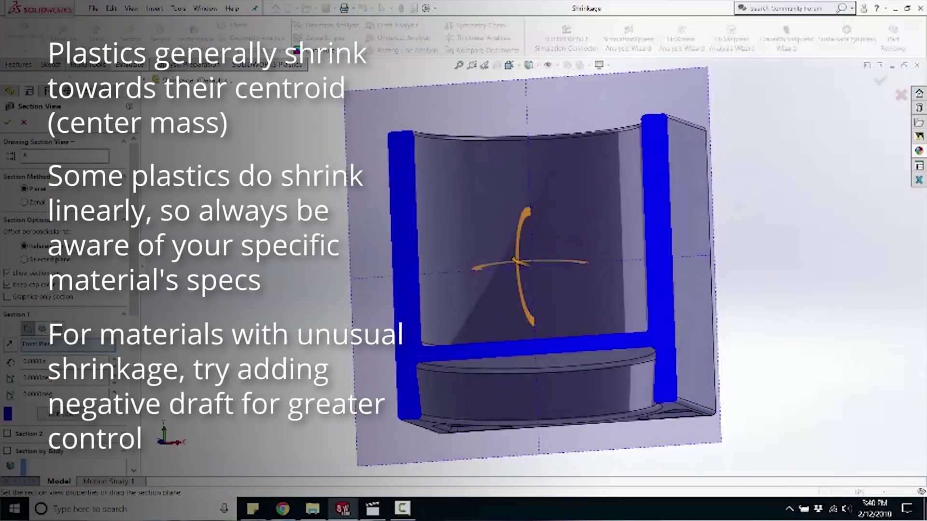
key(Return)
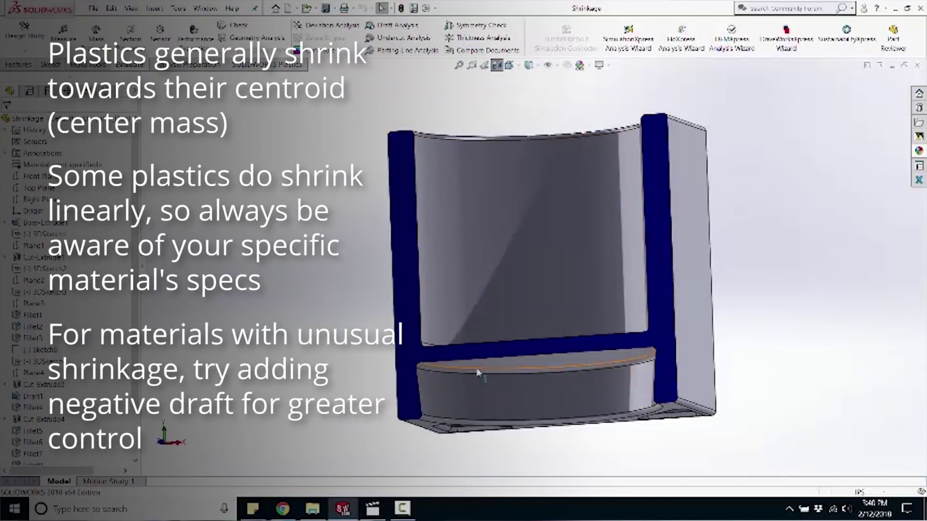
middle_drag(732, 334, 571, 366)
scroll(429, 379, down, 5)
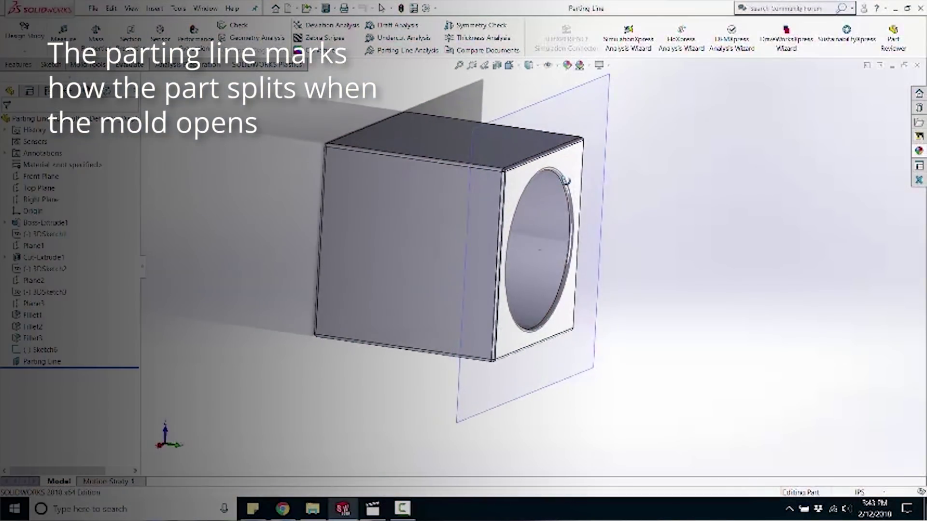
View the Parting Line part face-on, orbit, and select the circular cut face to check its pull direction.
click(519, 68)
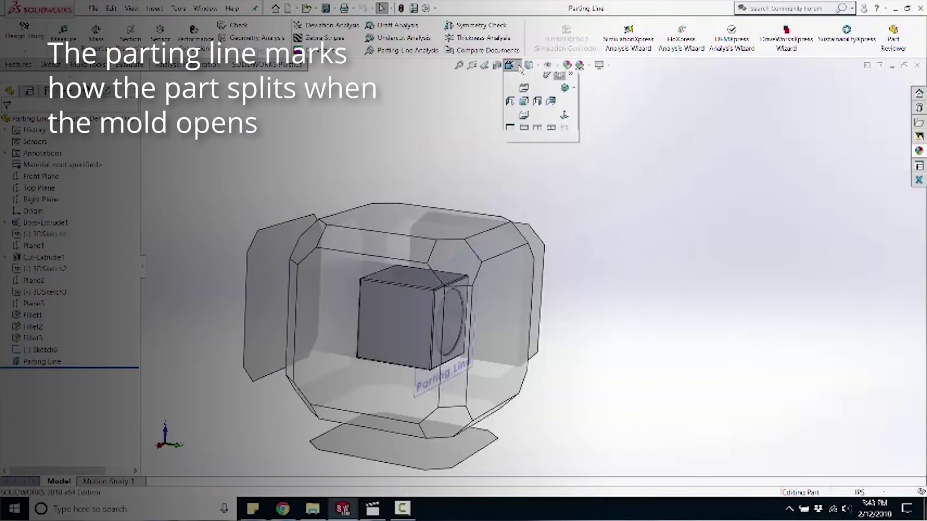
click(392, 321)
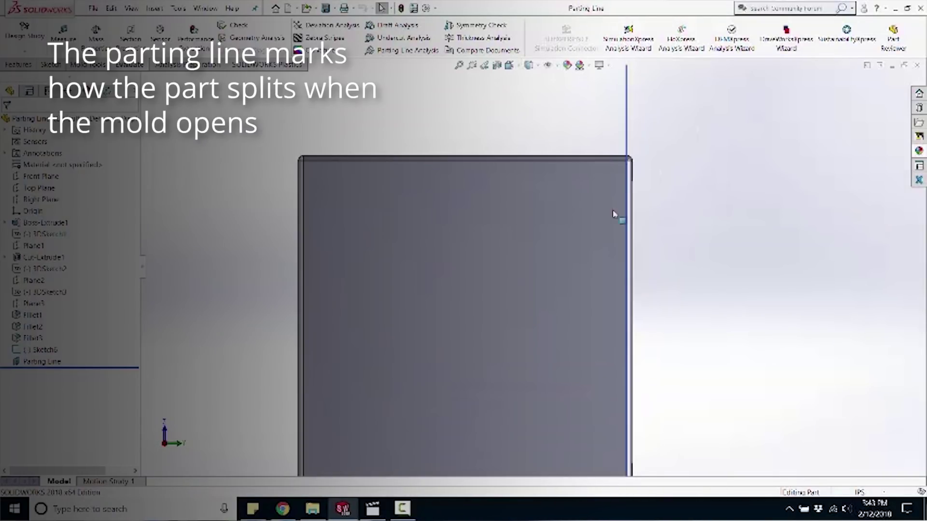
scroll(627, 169, down, 5)
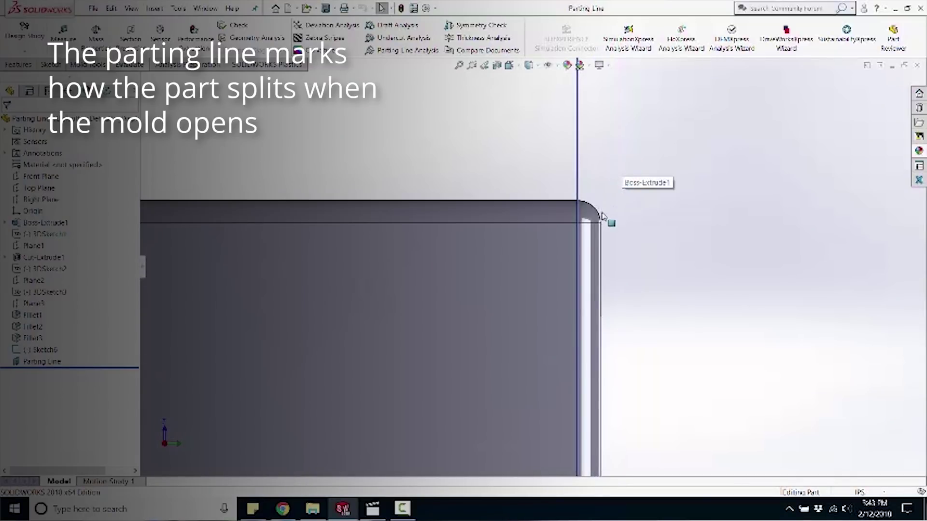
scroll(603, 222, up, 10)
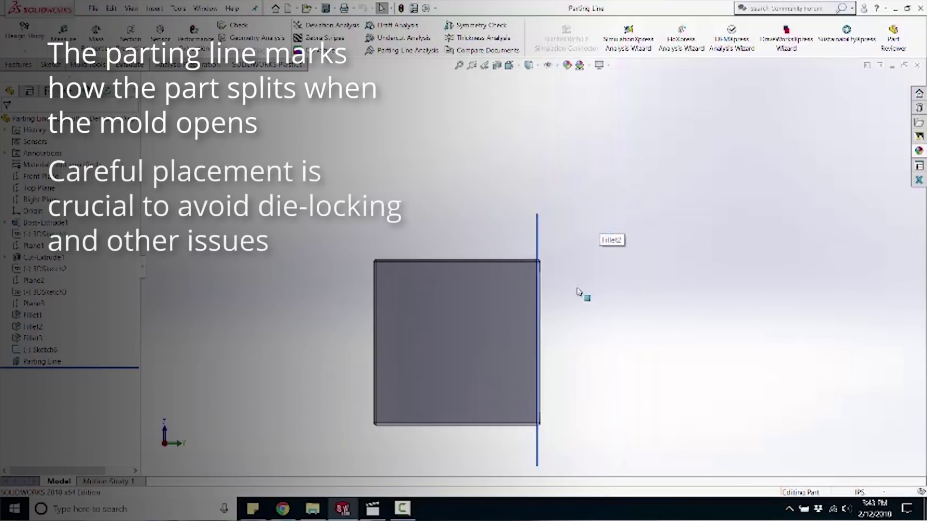
middle_drag(567, 314, 541, 320)
scroll(536, 305, down, 5)
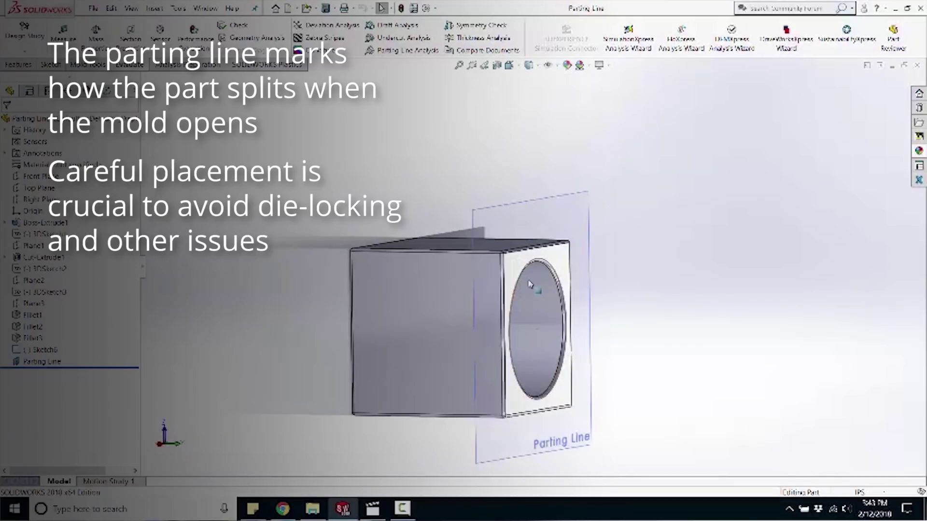
scroll(512, 265, down, 2)
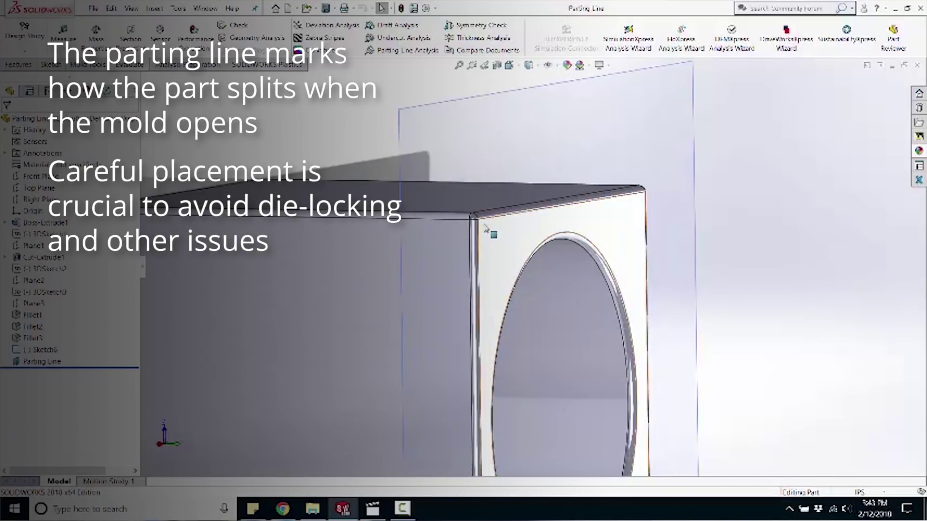
click(487, 226)
scroll(750, 262, up, 3)
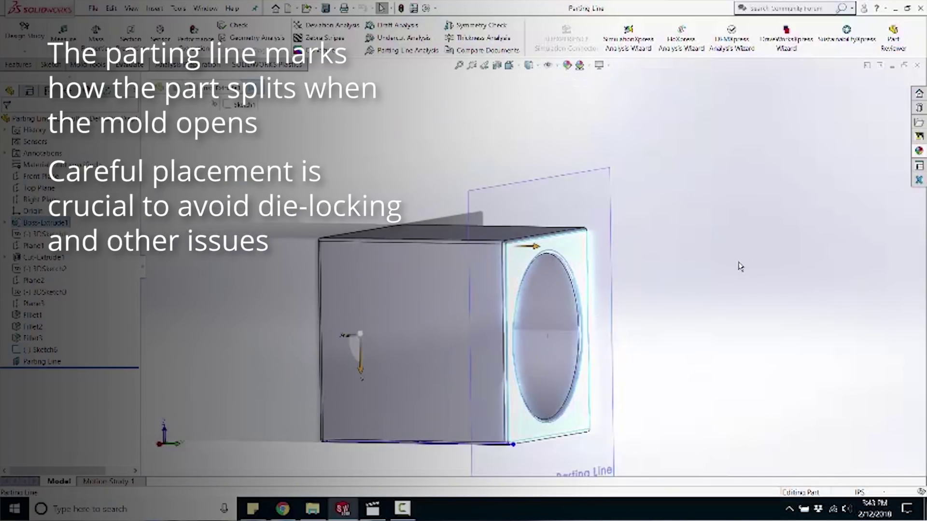
scroll(714, 304, up, 3)
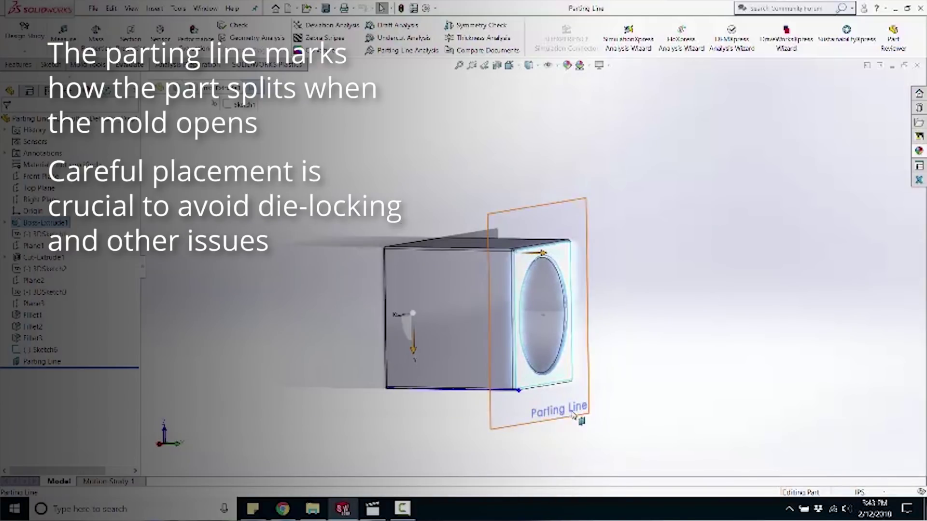
View the part normal to the Parting Line plane in Hidden Lines Visible style, zoomed to fit.
click(574, 414)
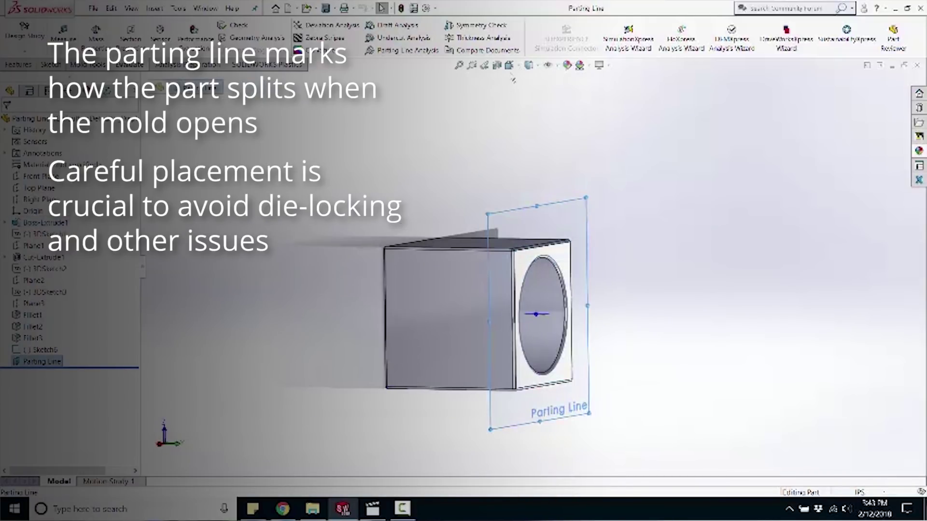
click(512, 69)
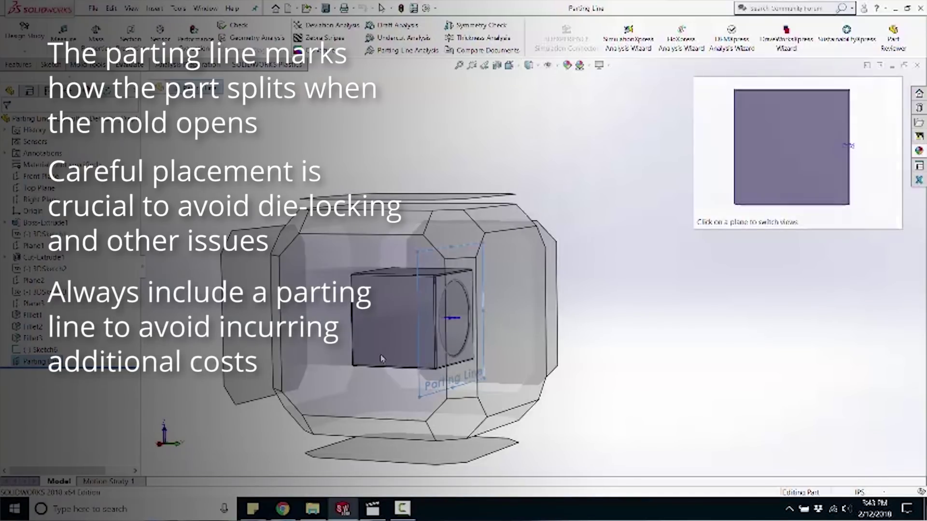
click(404, 342)
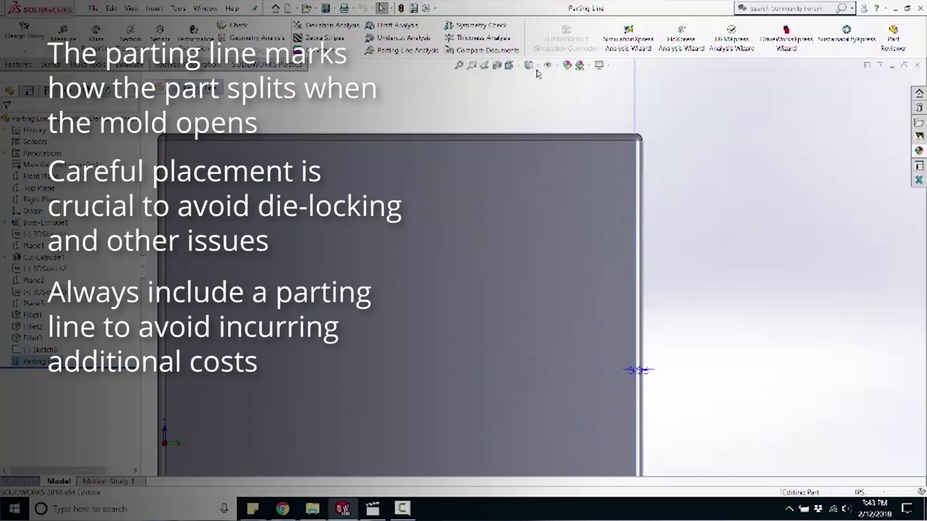
click(529, 115)
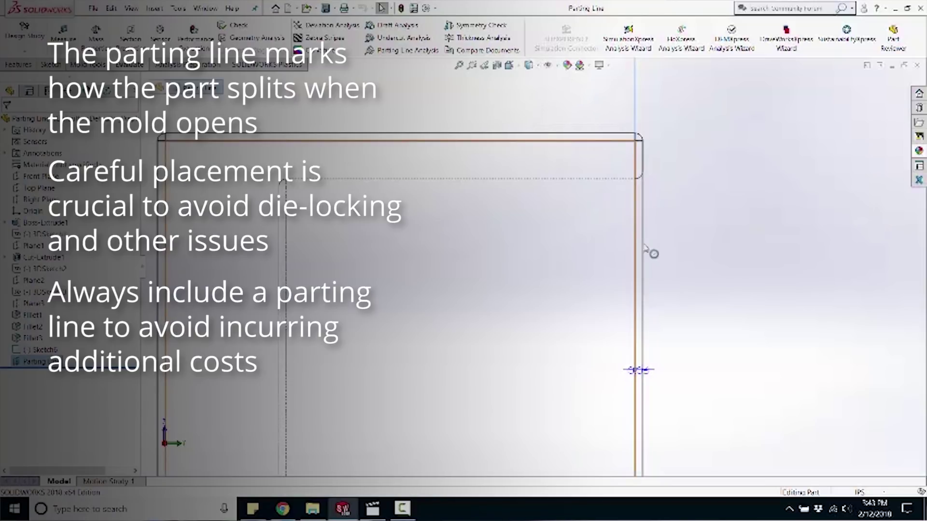
key(f)
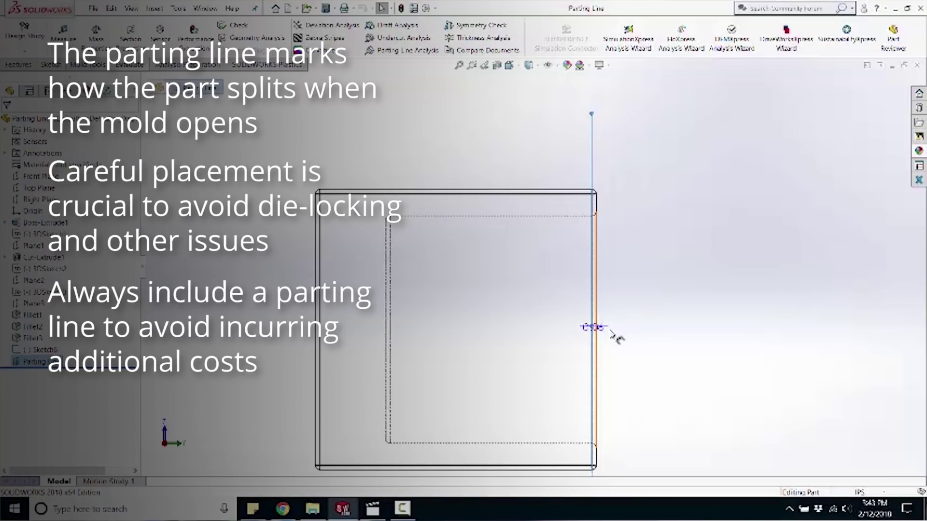
scroll(608, 453, down, 2)
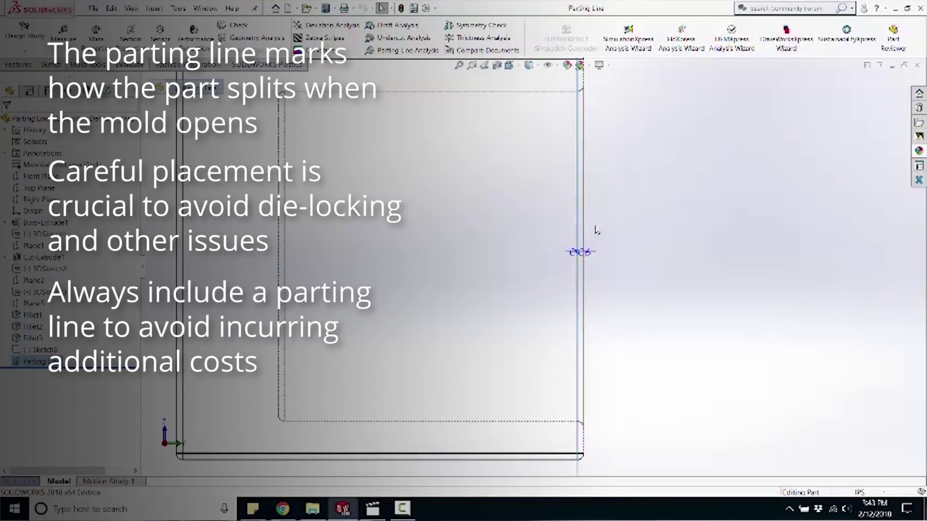